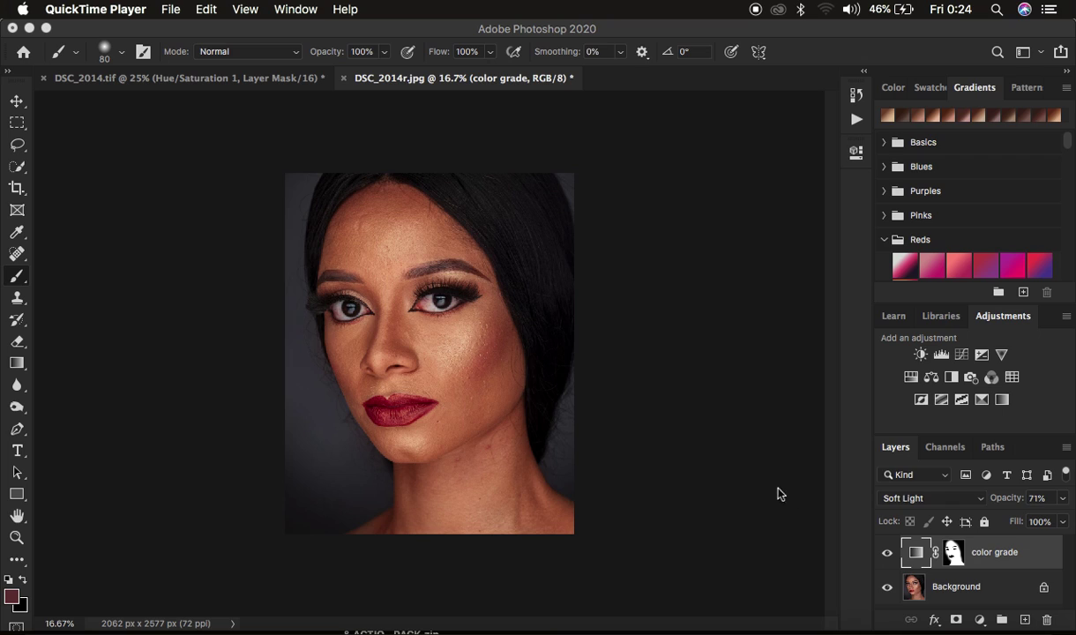
- Compare the portrait with and without the color grade layer, and delete that layer
left_click(886, 553)
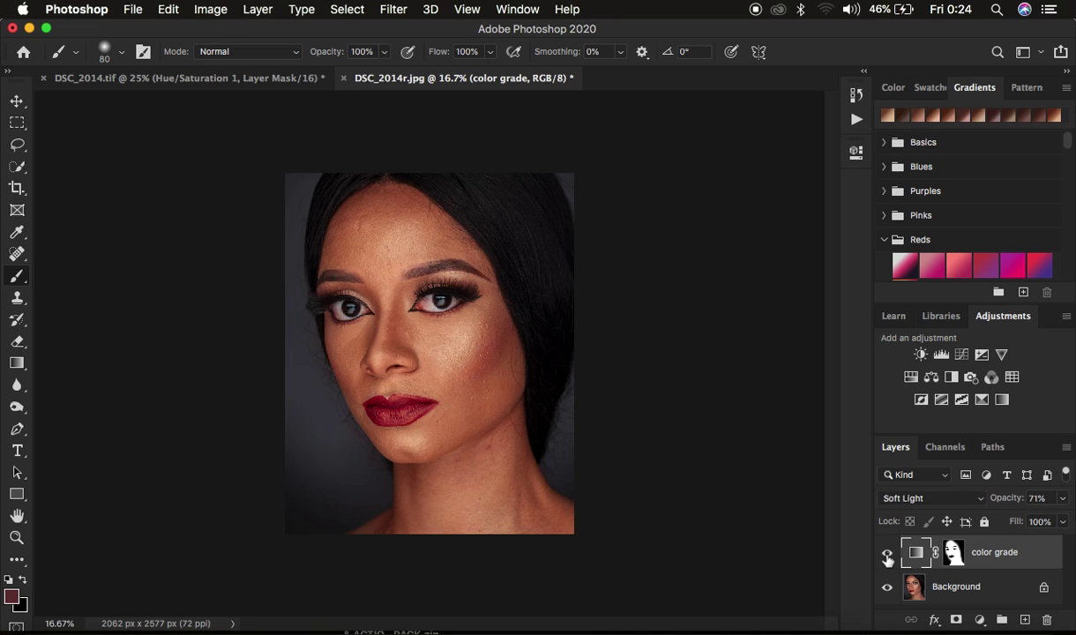
left_click(887, 554)
left_click(887, 554)
left_click(888, 553)
left_click(888, 554)
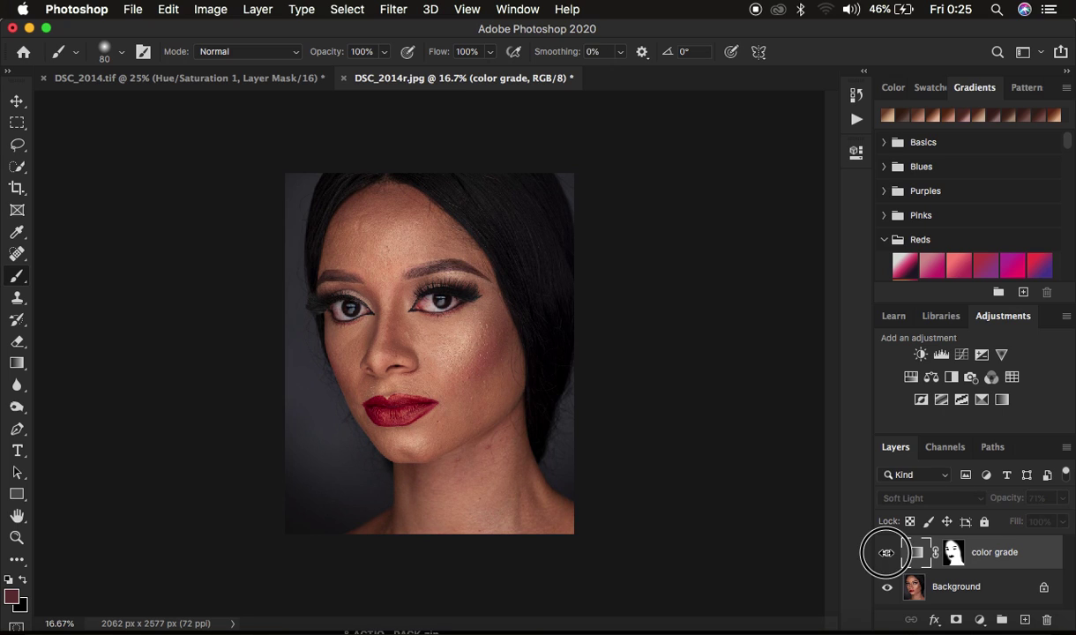
left_click_drag(1006, 556, 1047, 620)
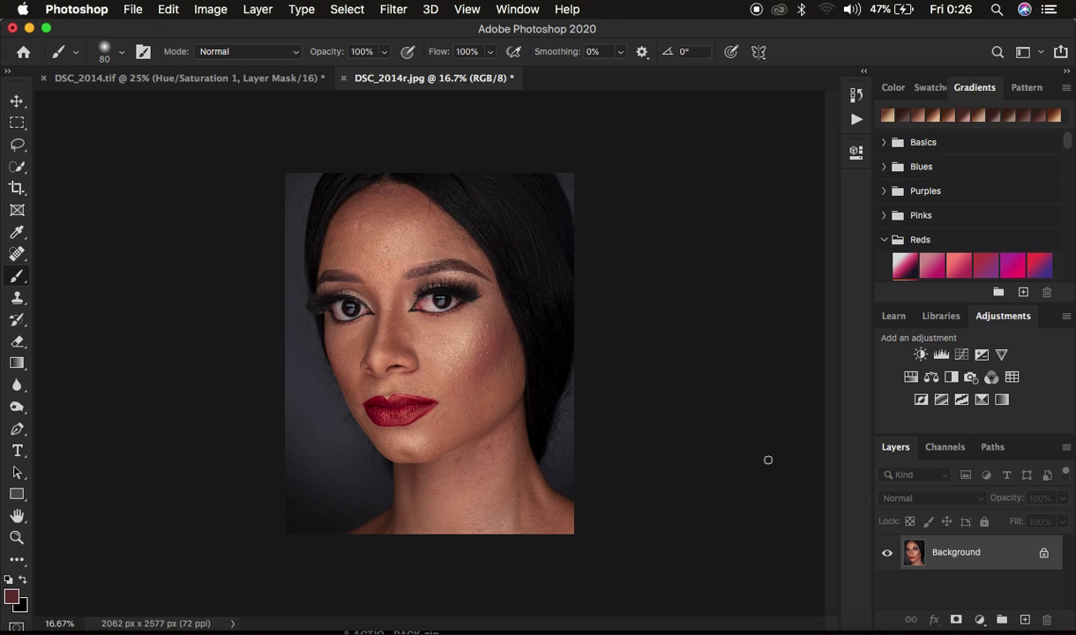
- Add a Gradient Map adjustment layer above the Background and hide it
left_click(979, 619)
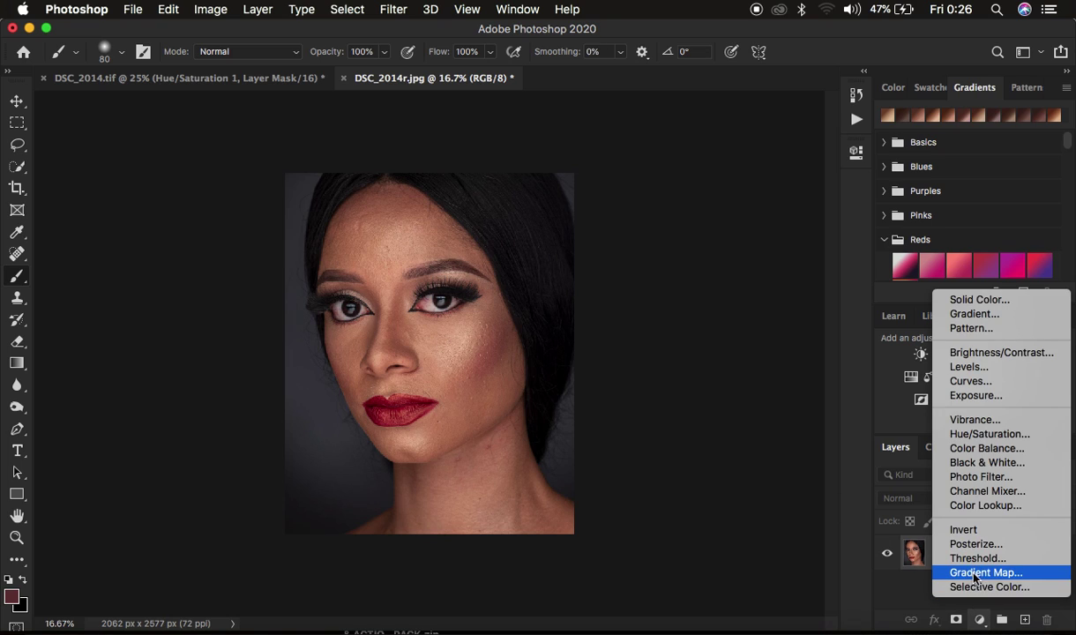
left_click(980, 576)
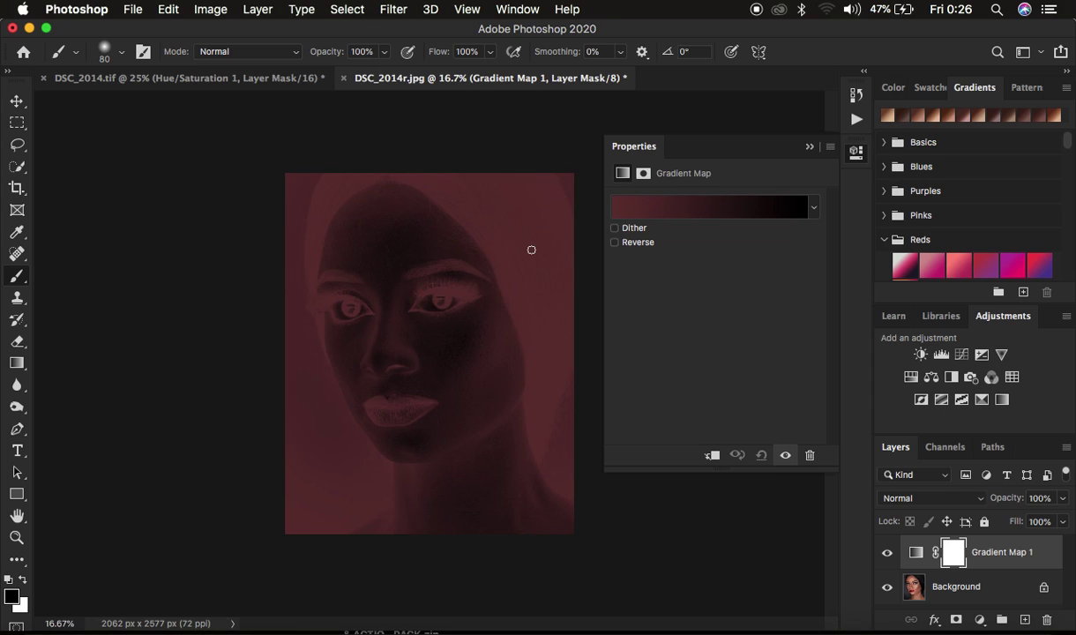
left_click(889, 558)
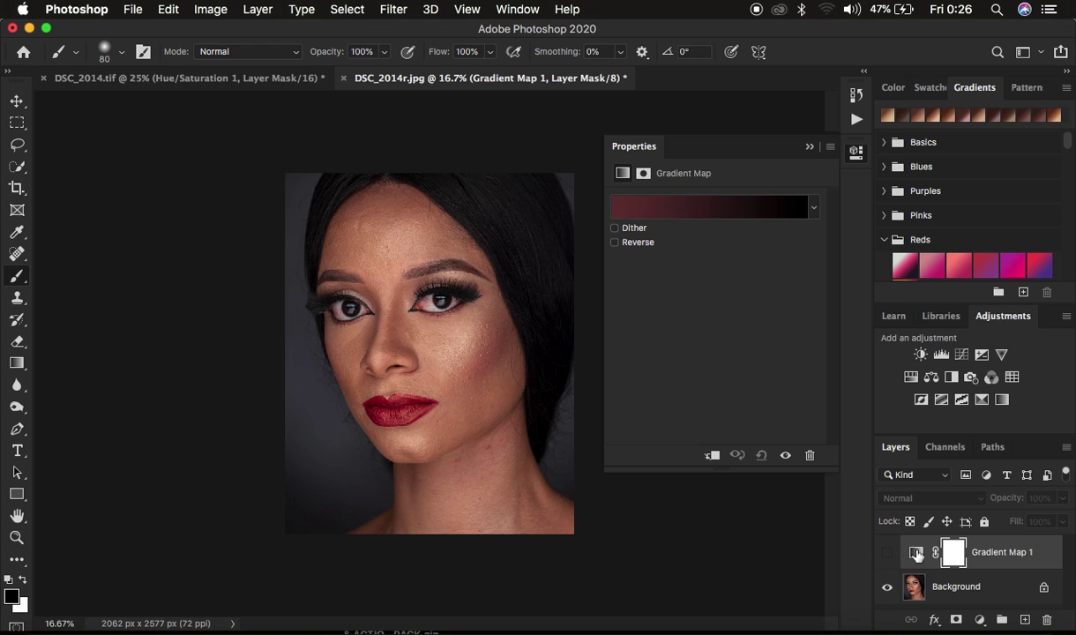
- Open the Gradient Map's gradient for editing and move the editor clear of the portrait
left_click(917, 554)
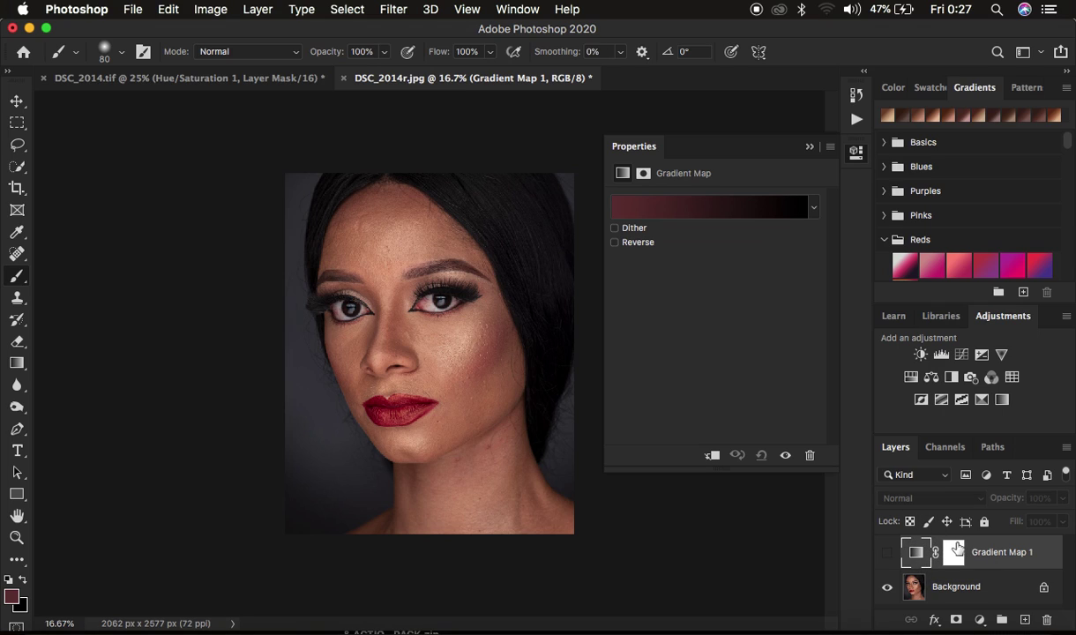
left_click(706, 207)
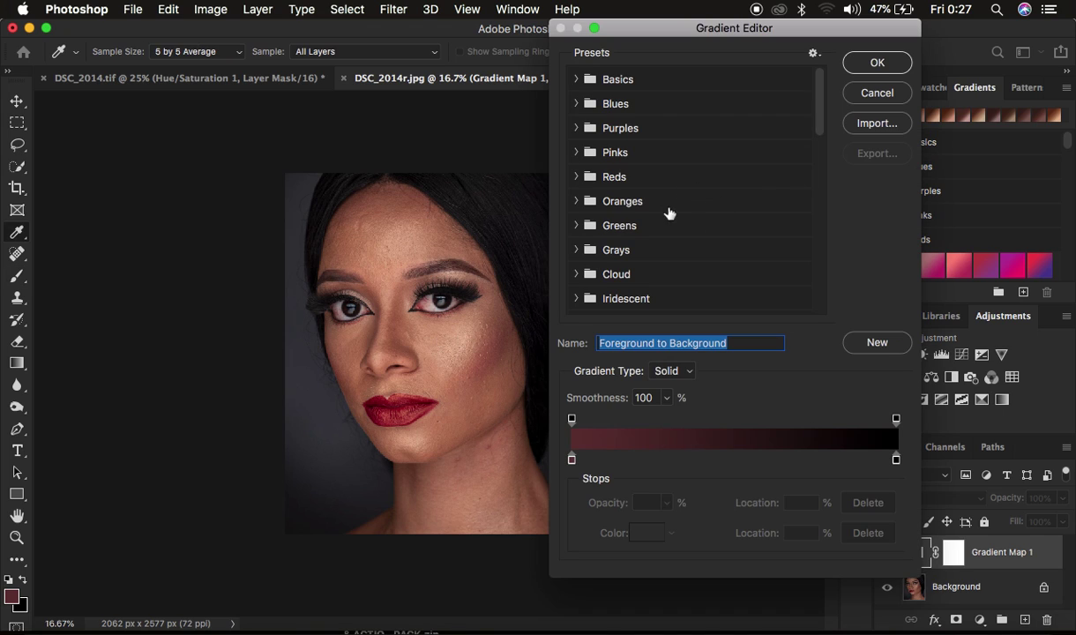
left_click_drag(734, 30, 861, 71)
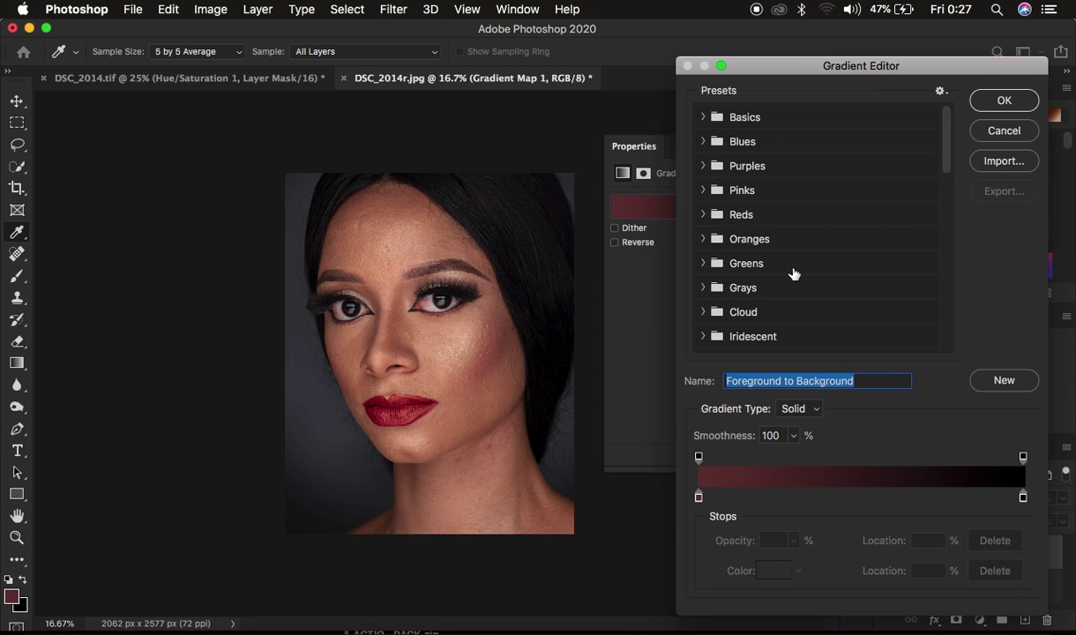
left_click_drag(836, 54, 780, 42)
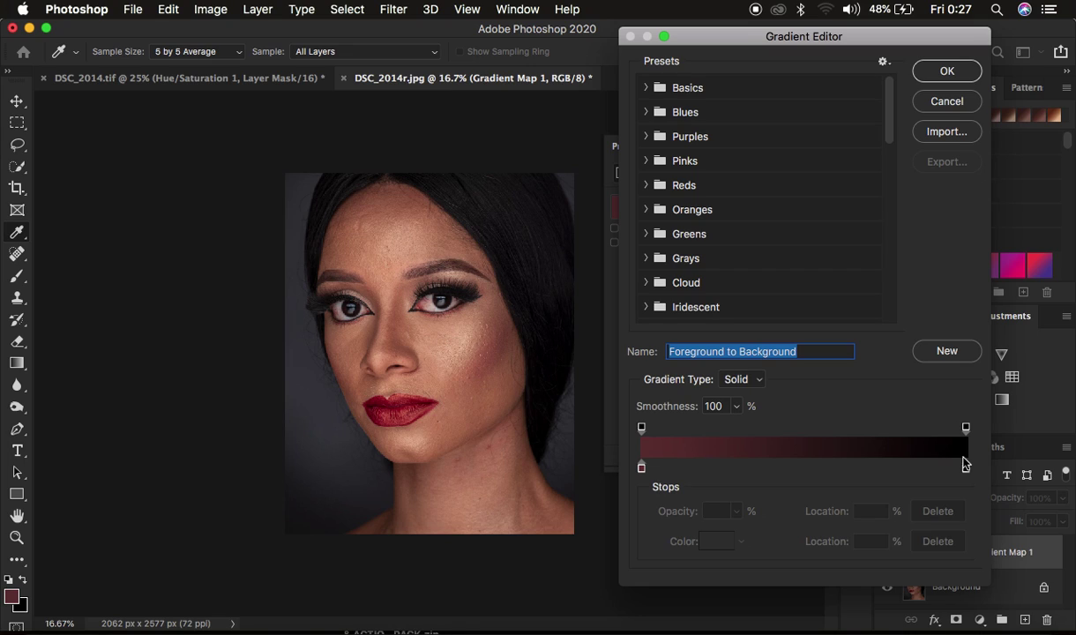
left_click(965, 464)
double_click(643, 468)
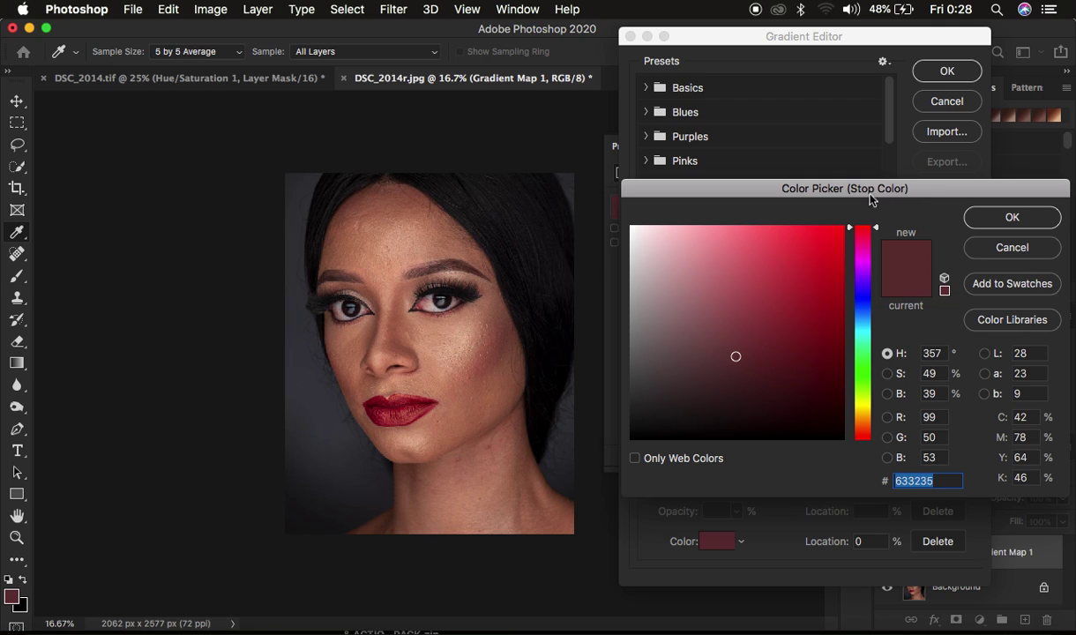
left_click(979, 246)
- Set the gradient's color stop at 0% to the shadow tone 81503f, sampled from the skin between the eye and the nose bridge
left_click(642, 468)
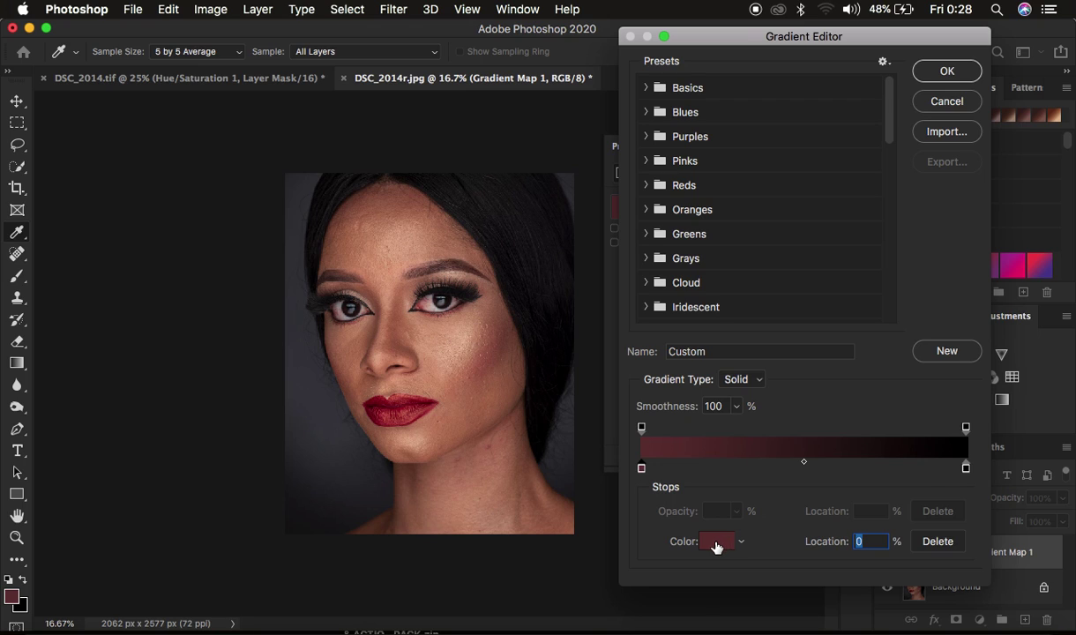
left_click(716, 541)
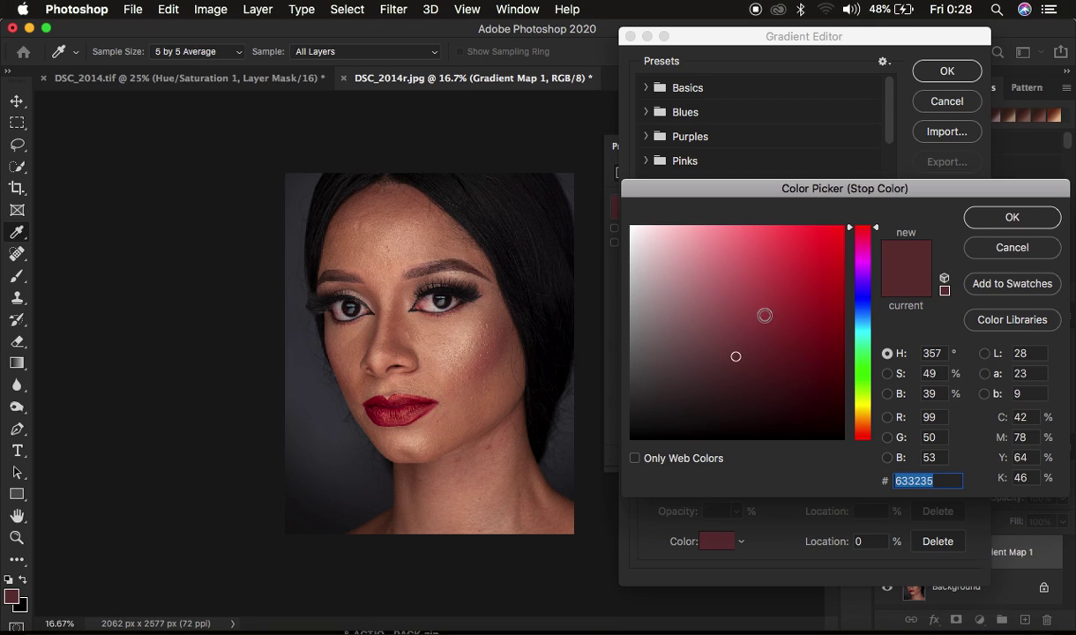
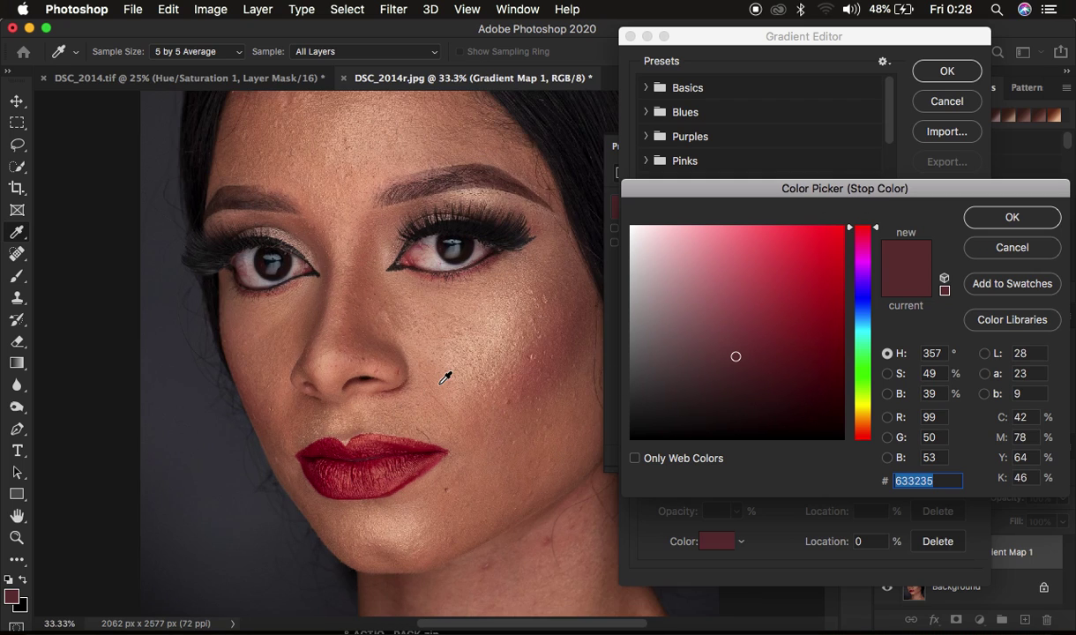
scroll(446, 377, "up", 1)
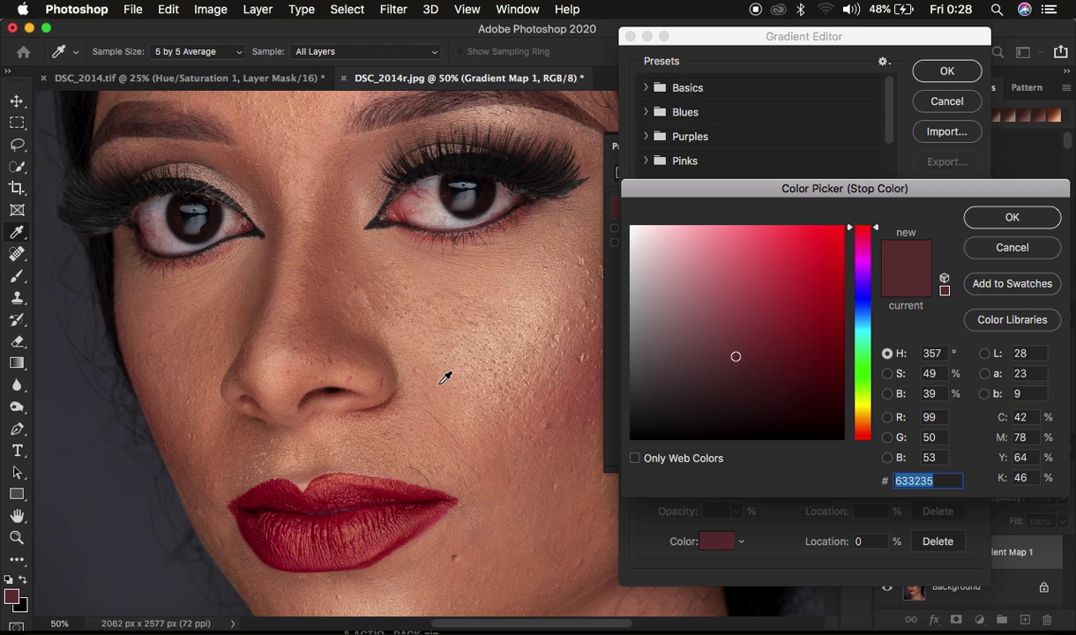
left_click_drag(779, 187, 784, 88)
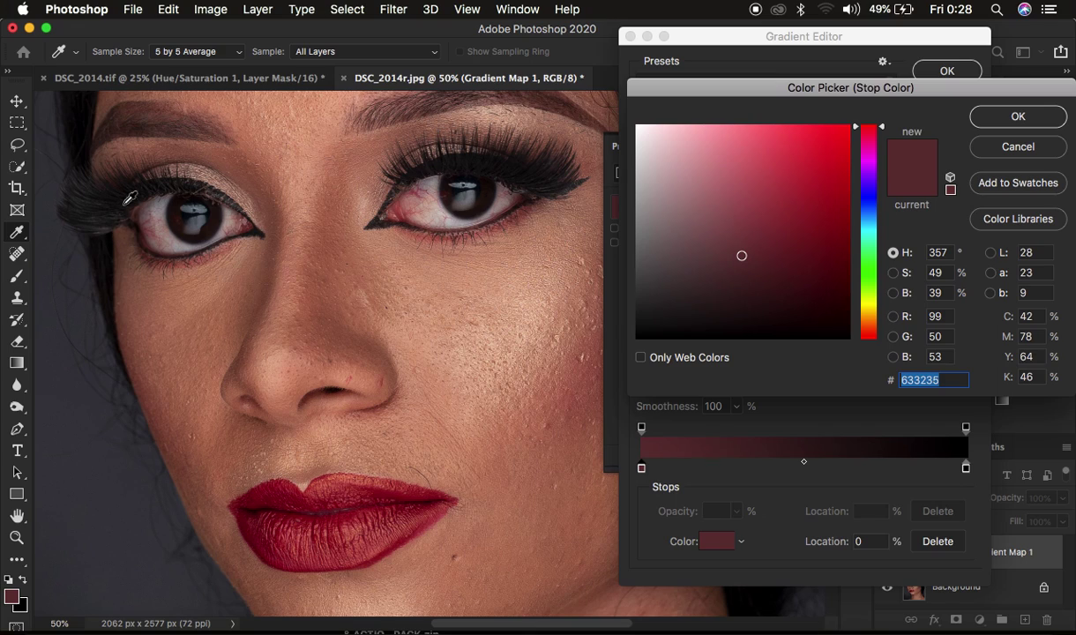
left_click(267, 199)
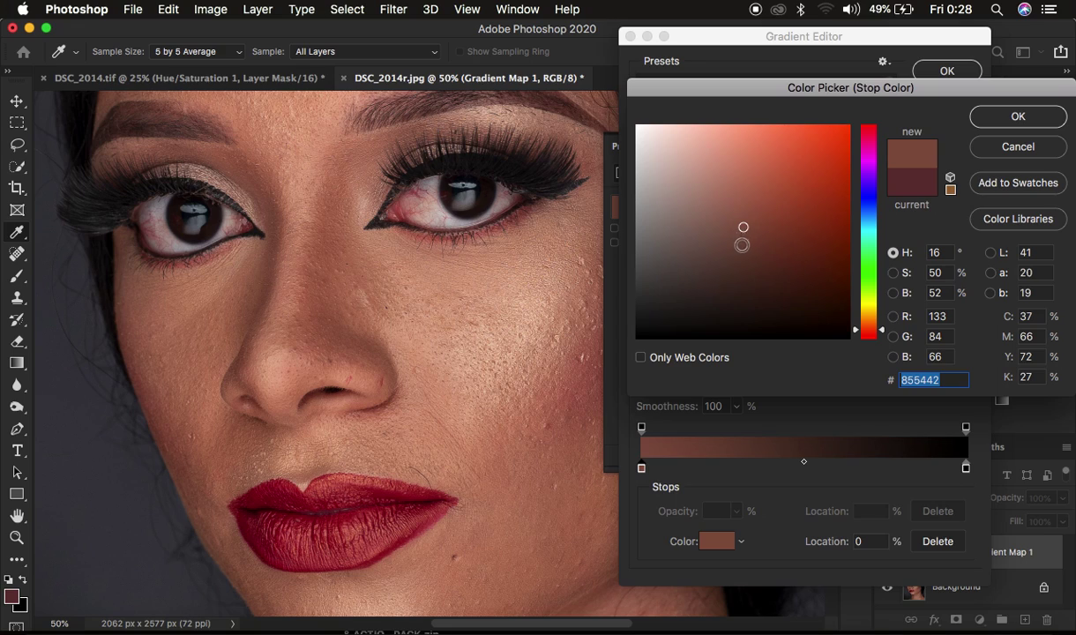
left_click(273, 206)
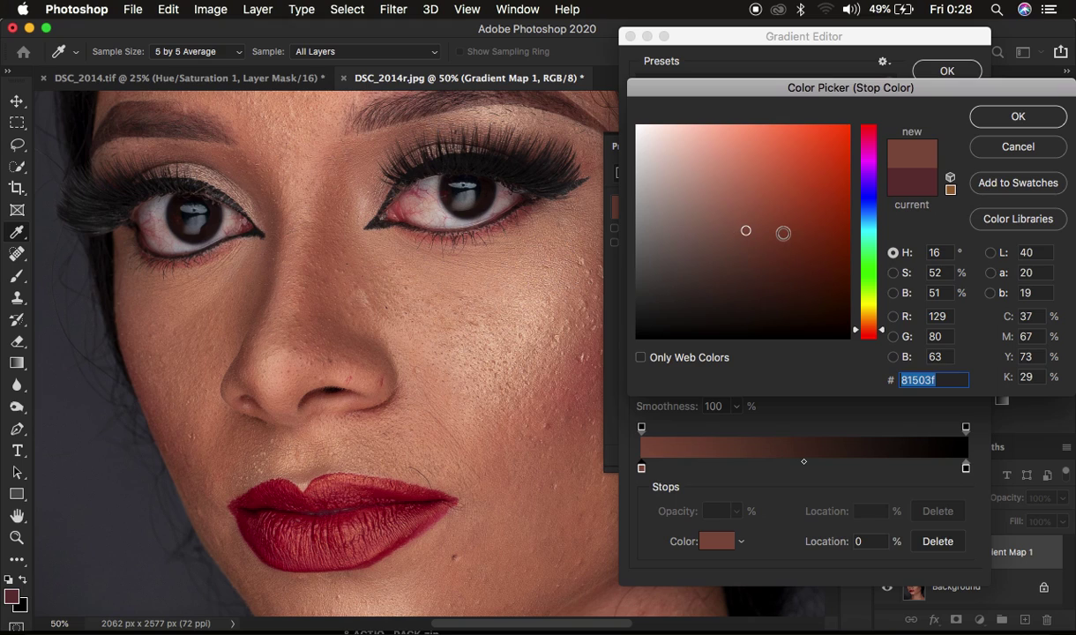
left_click(1011, 118)
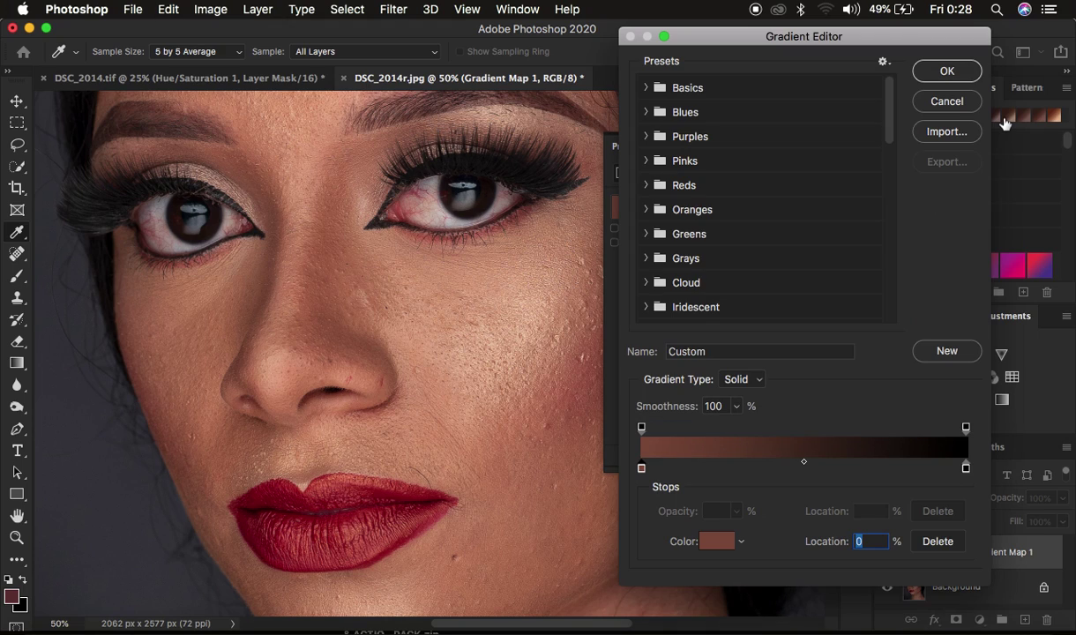
- Set the gradient's color stop at 100% to the highlight tone e0b398, sampled from the bright cheek
double_click(966, 468)
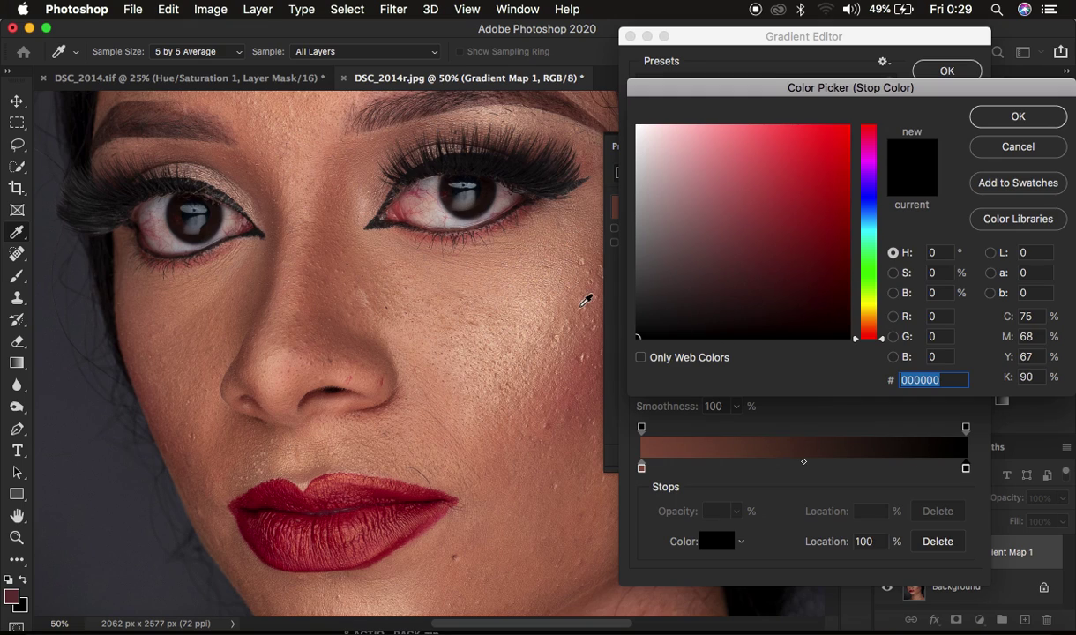
left_click(534, 315)
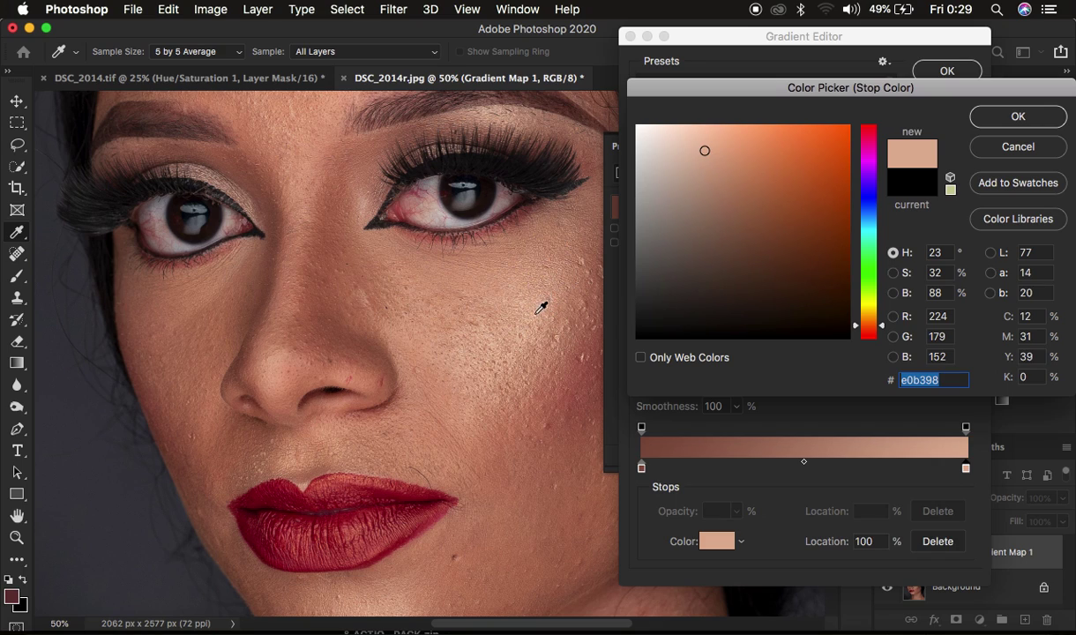
left_click(1013, 117)
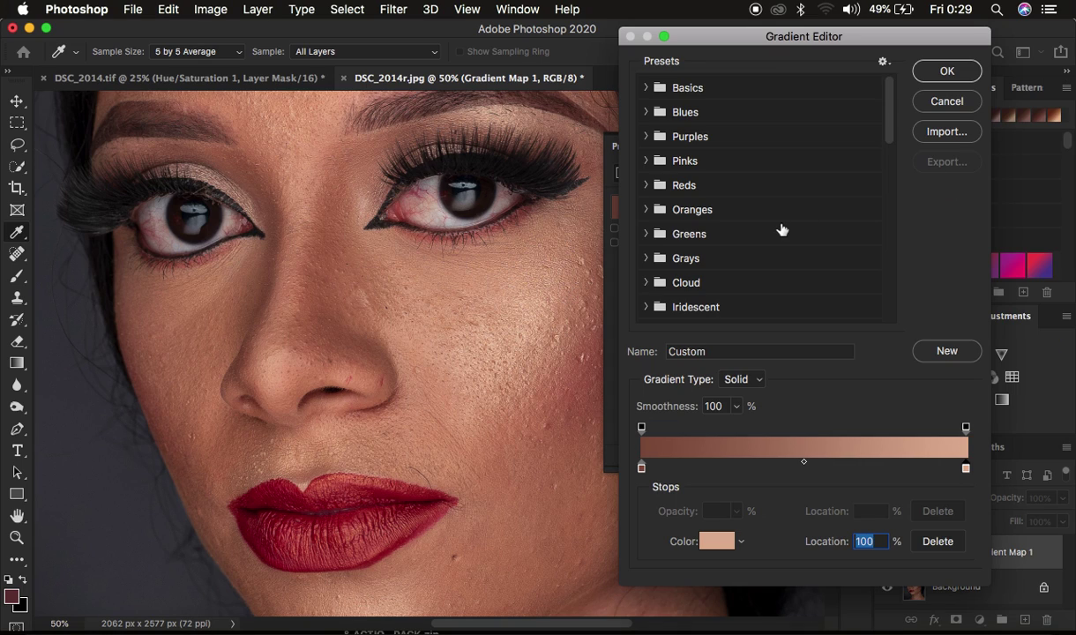
- Add a color stop at 52% and set it to the midtone b47a5d, sampled from the skin below the eye
left_click(809, 468)
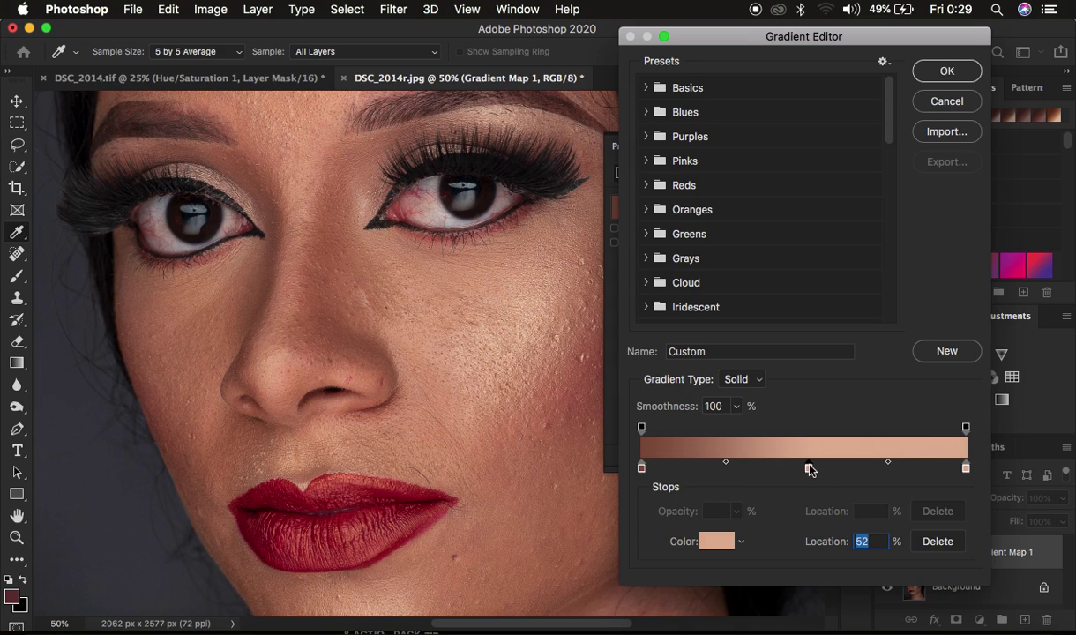
double_click(809, 467)
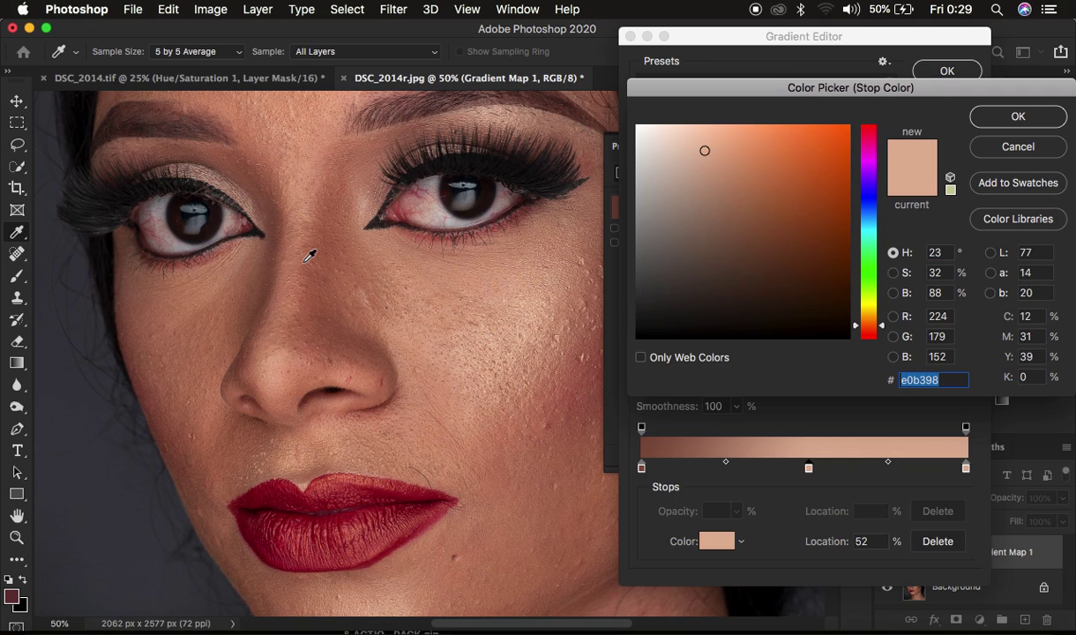
left_click(176, 295)
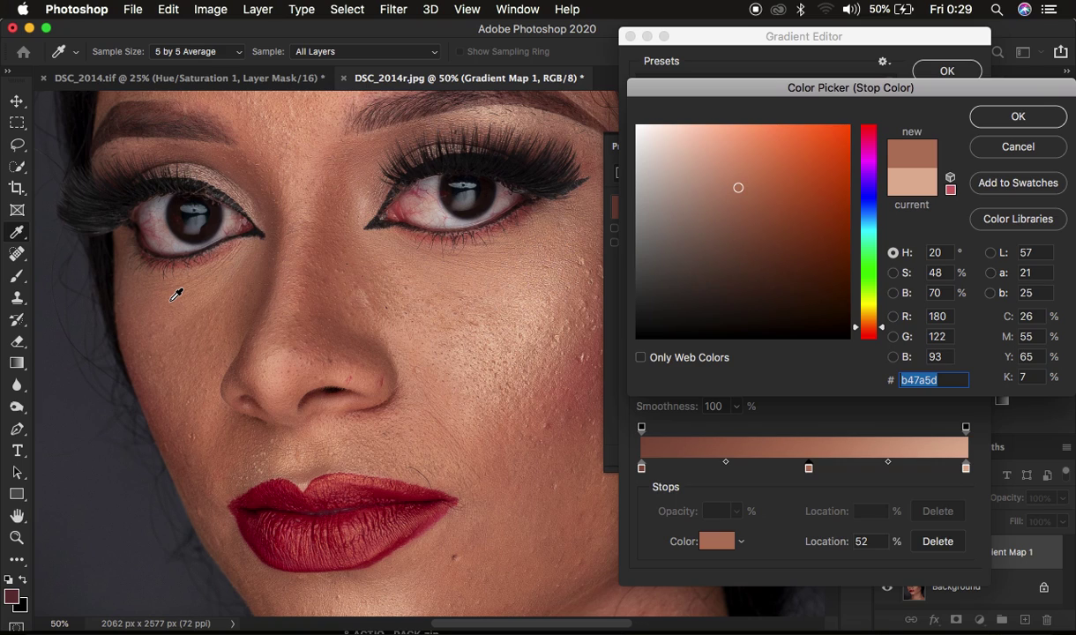
left_click(1016, 115)
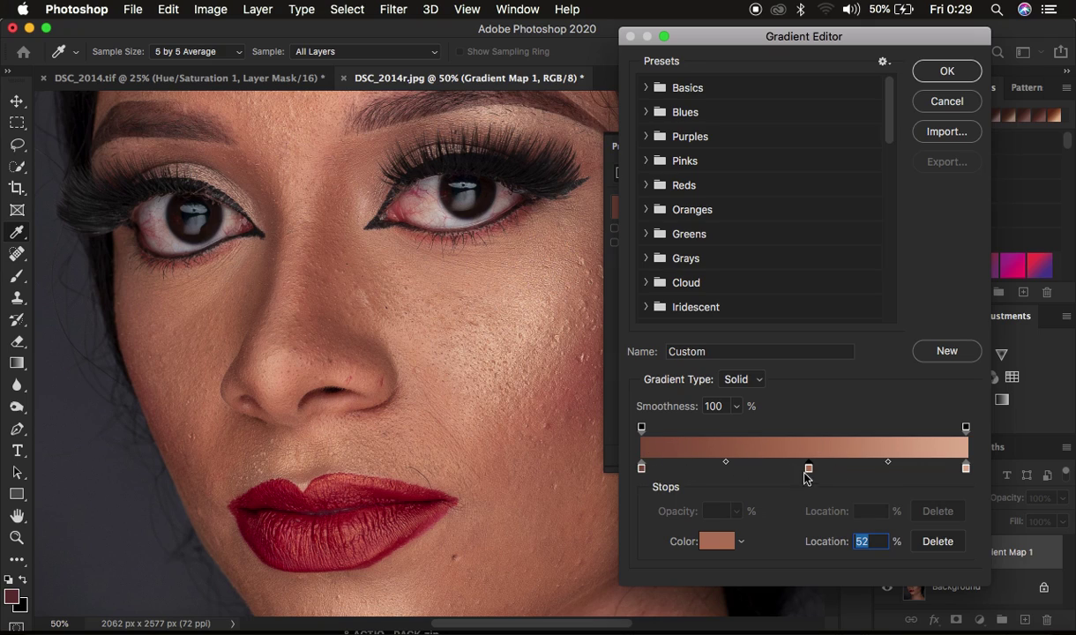
- Add a color stop at 30% in the tone 8b5740, sampled from the forehead's edge, and accept the gradient
left_click(738, 467)
double_click(736, 470)
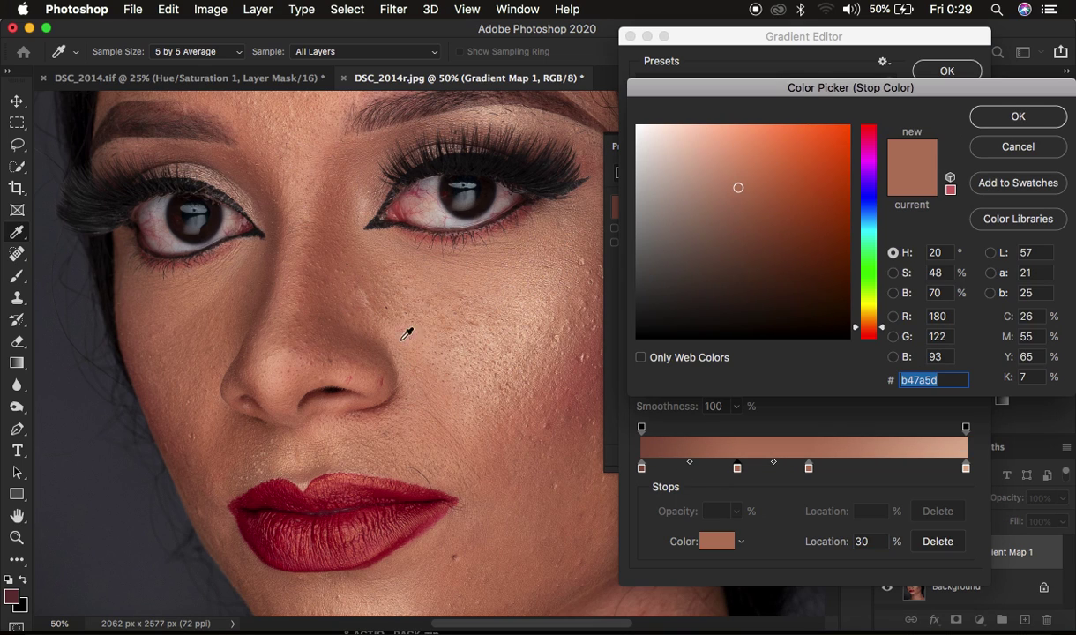
key("super+minus")
key("super+minus")
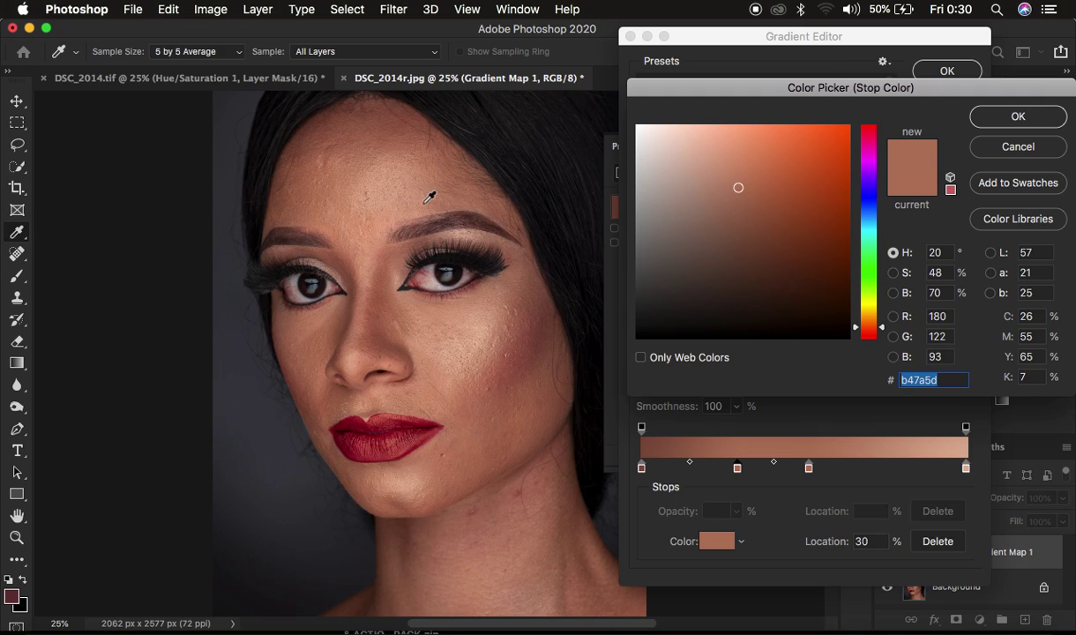
left_click(284, 195)
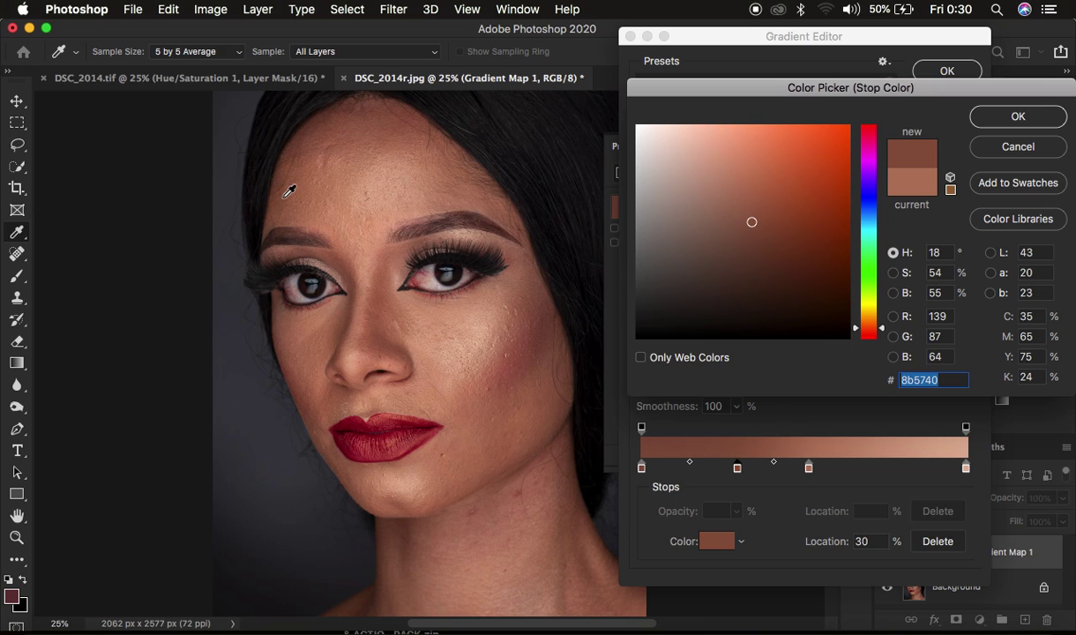
left_click(995, 117)
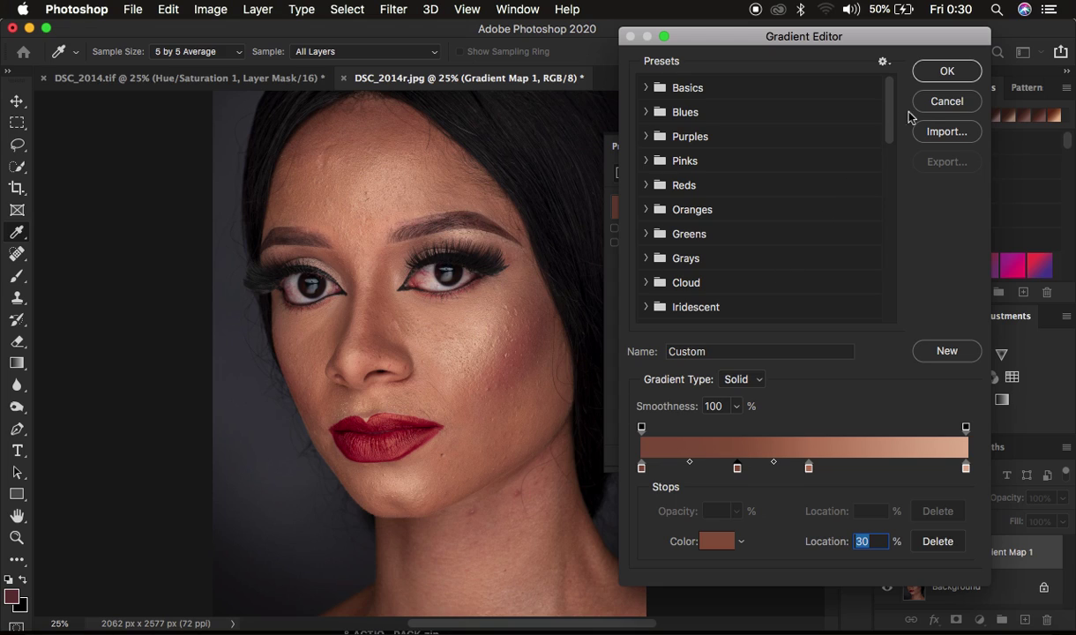
left_click(942, 74)
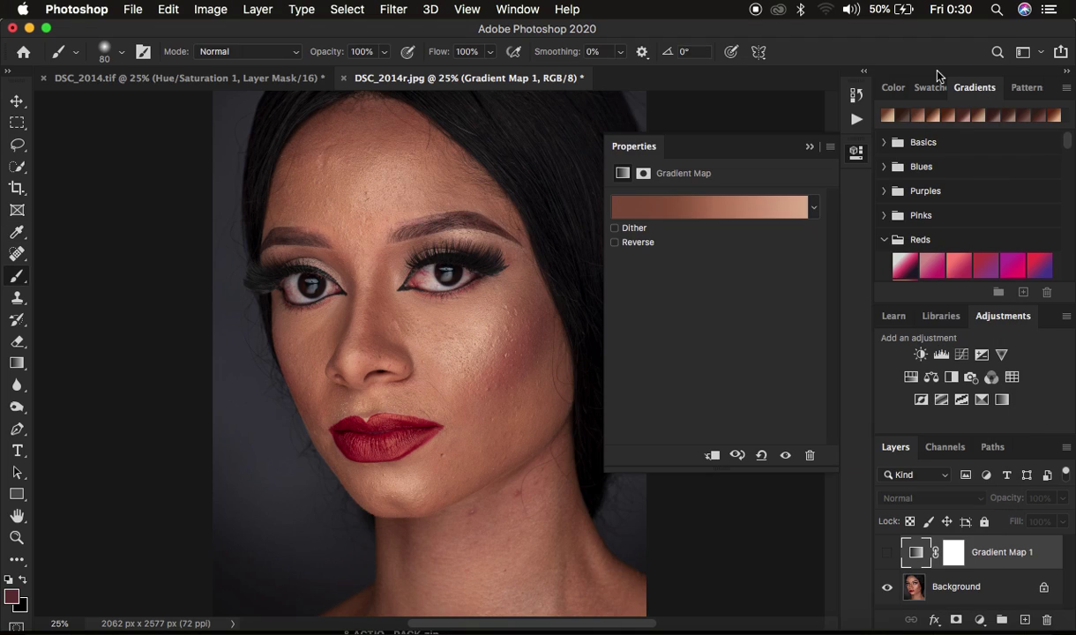
- Show the Gradient Map layer and set its blend mode to Soft Light
left_click(889, 554)
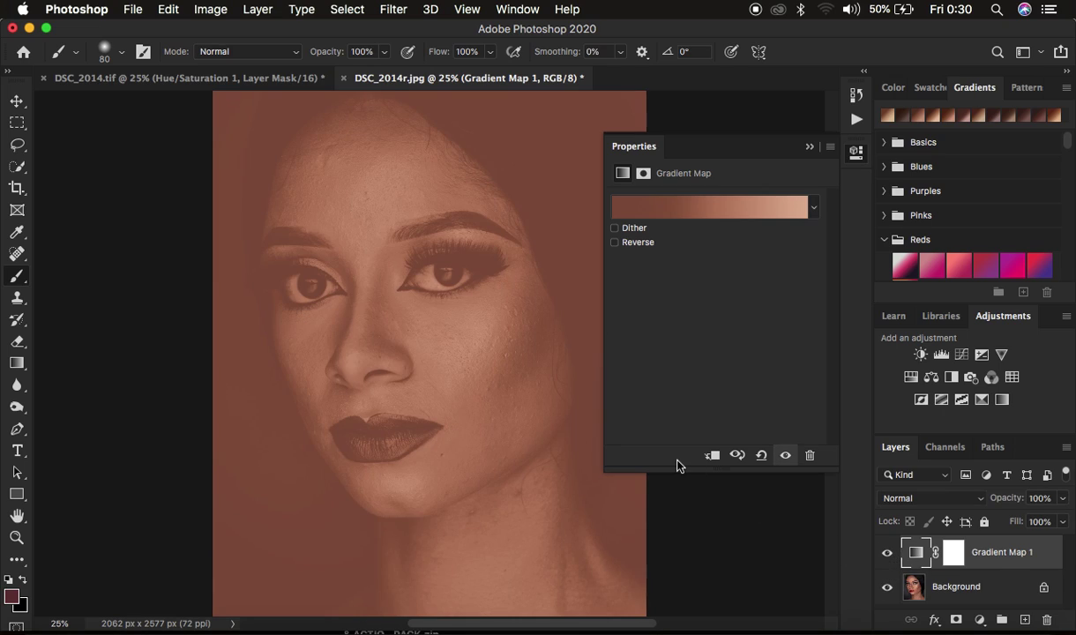
key("super+minus")
key("super+minus")
key("super+plus")
key("super+plus")
left_click(810, 147)
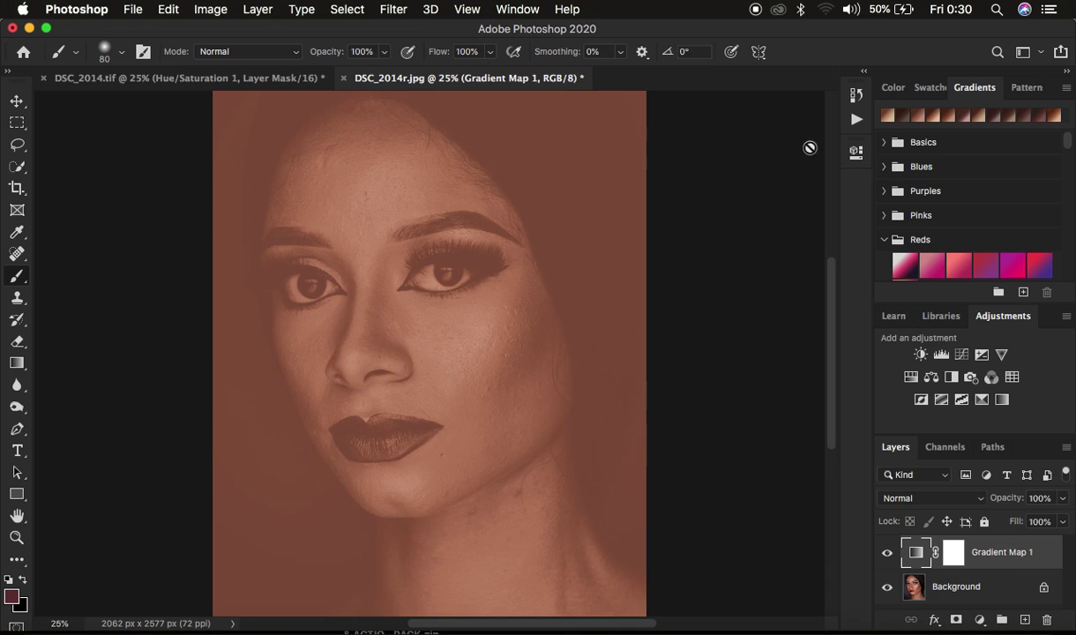
left_click(918, 500)
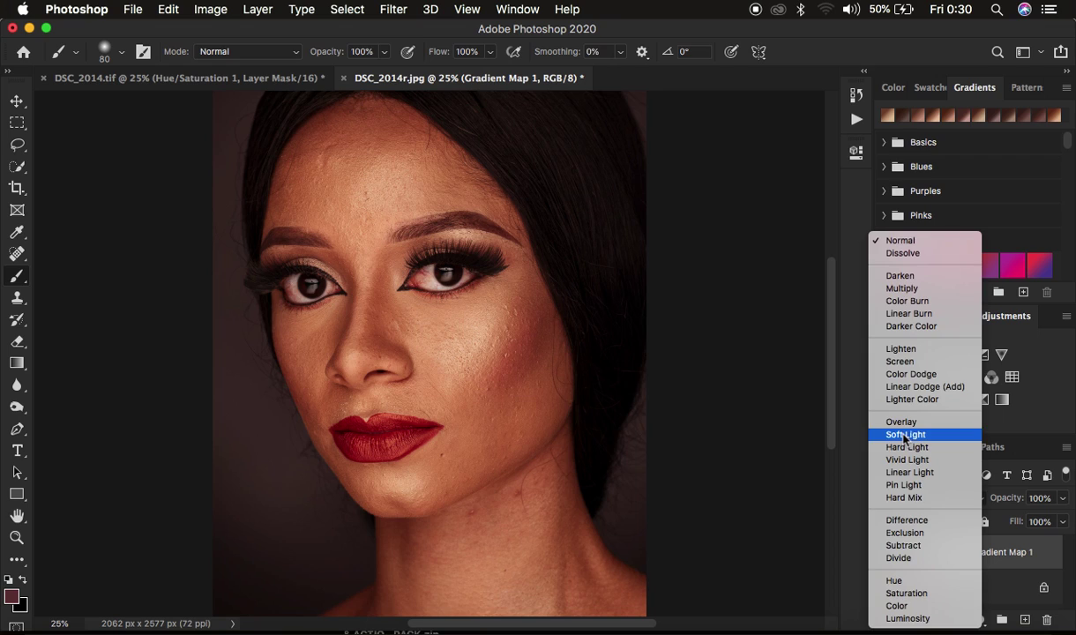
left_click(904, 435)
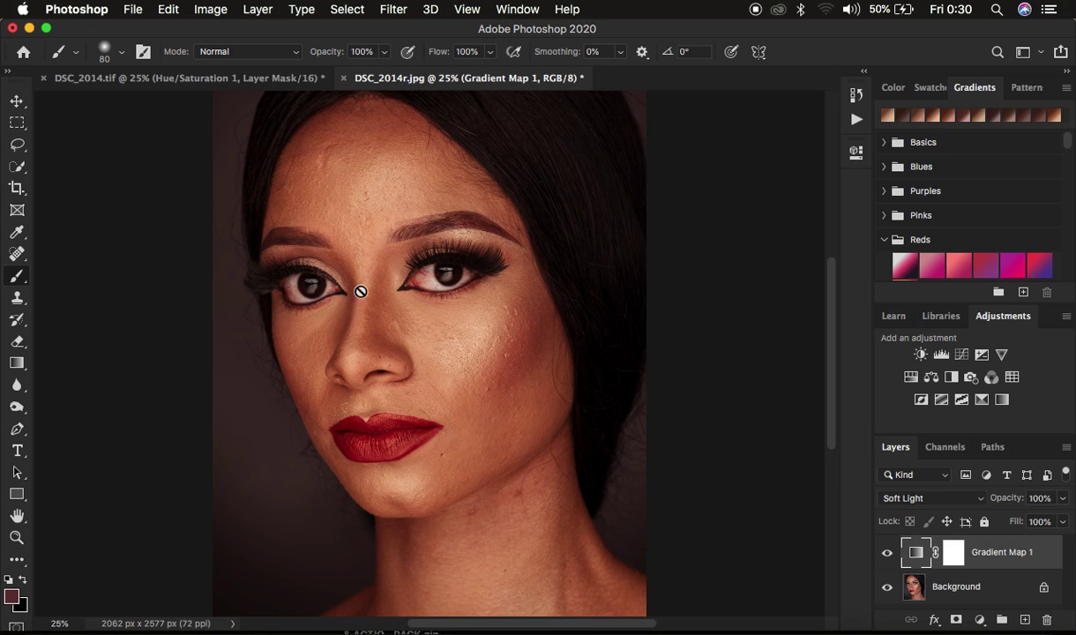
- Lower the Gradient Map layer's opacity to 74% and compare the portrait with and without the effect
key("super+minus")
key("super+minus")
key("super+equal")
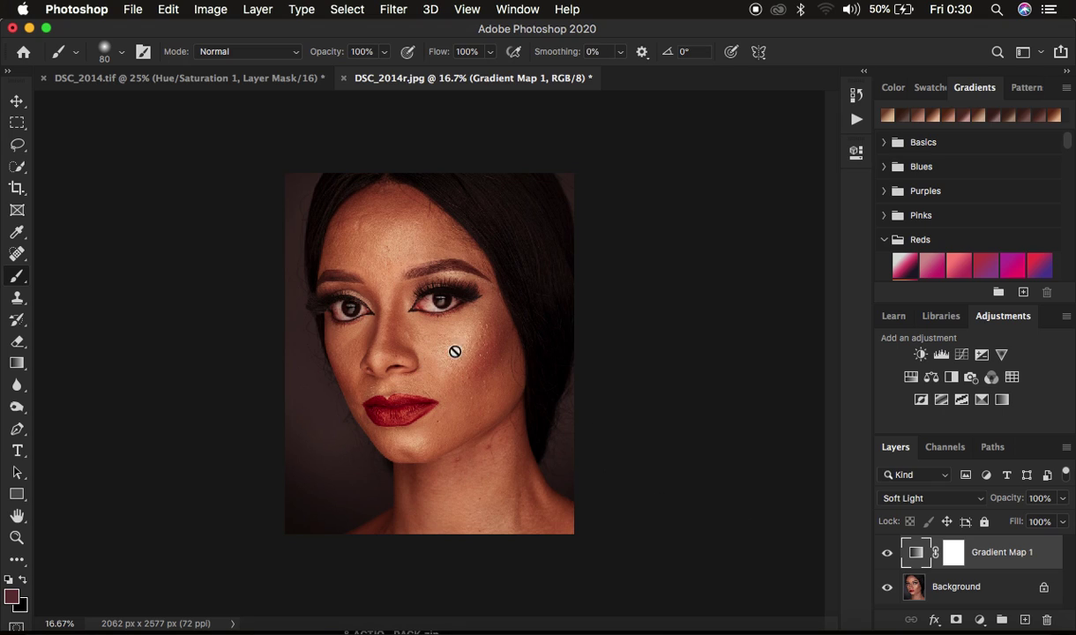
left_click_drag(1009, 498, 996, 502)
left_click(887, 552)
left_click(887, 552)
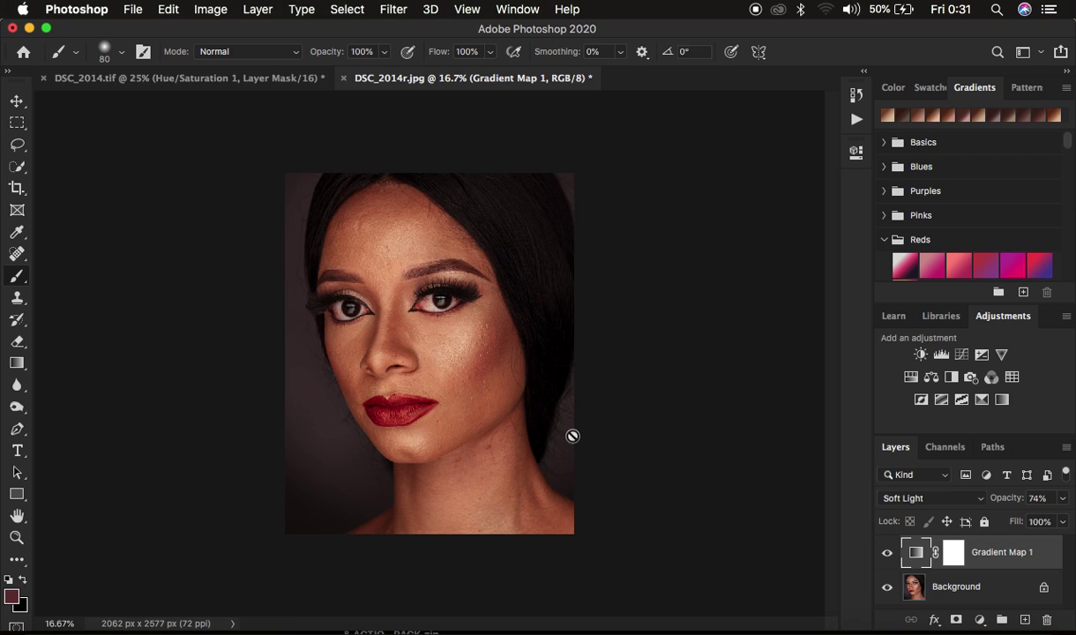
- Invert the Gradient Map's layer mask to black and set up a soft round brush at 0% hardness with white as foreground color
left_click(951, 553)
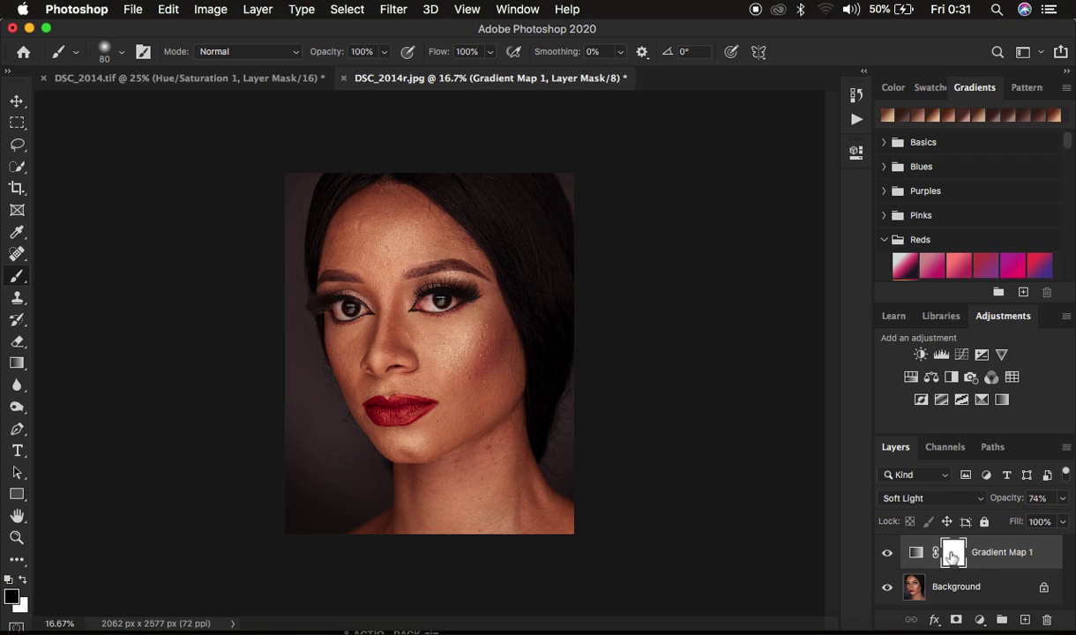
key("super+i")
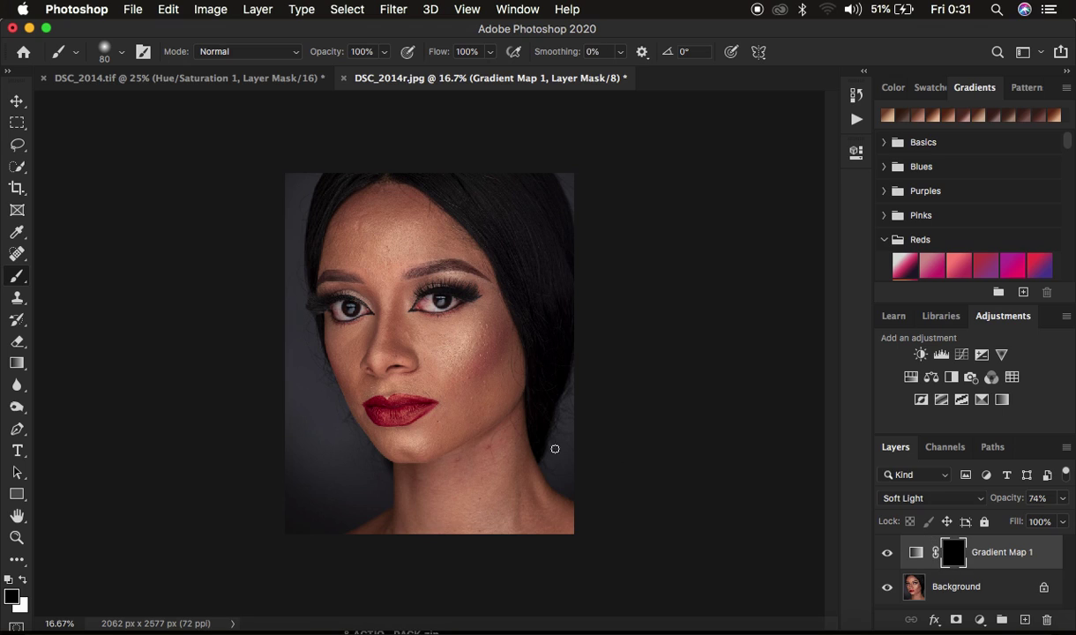
left_click_drag(19, 280, 63, 276)
left_click(121, 53)
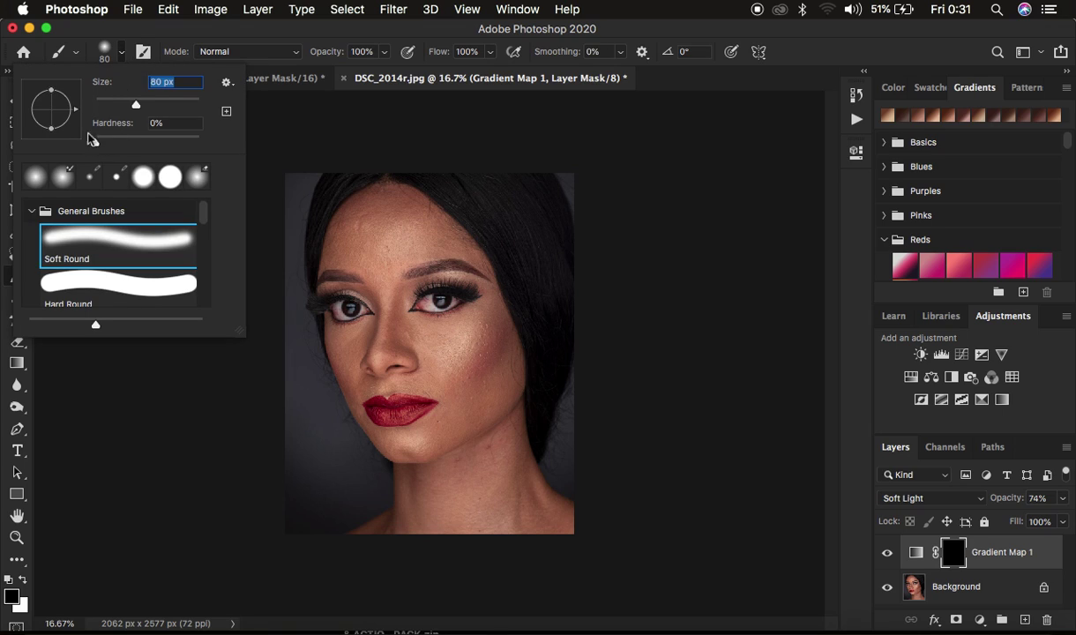
left_click(122, 53)
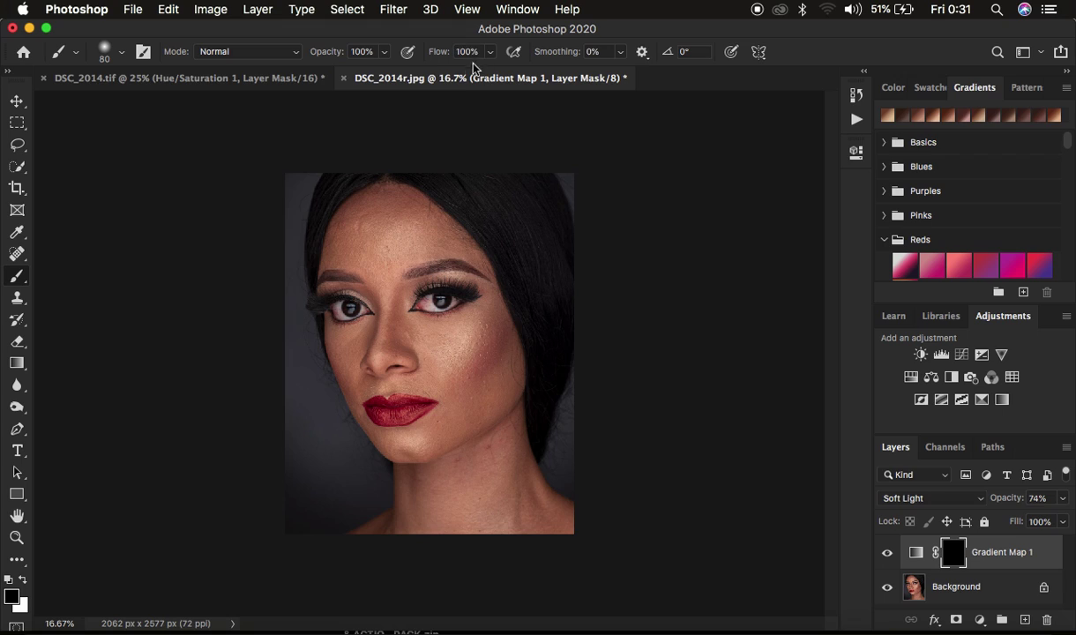
key("x")
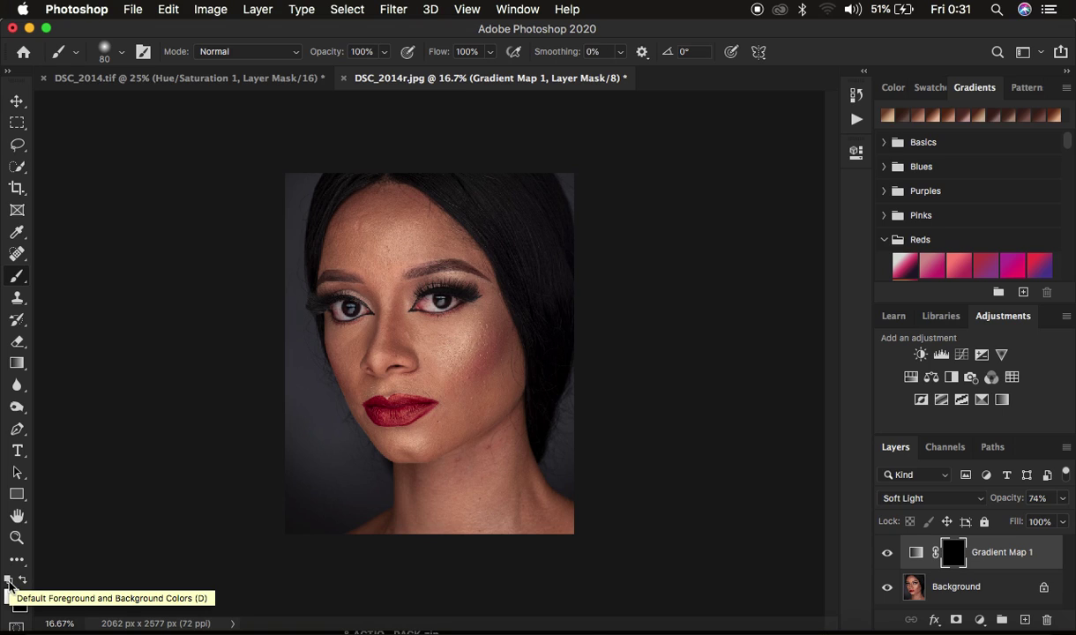
key("x")
key("x")
key("x")
key("x")
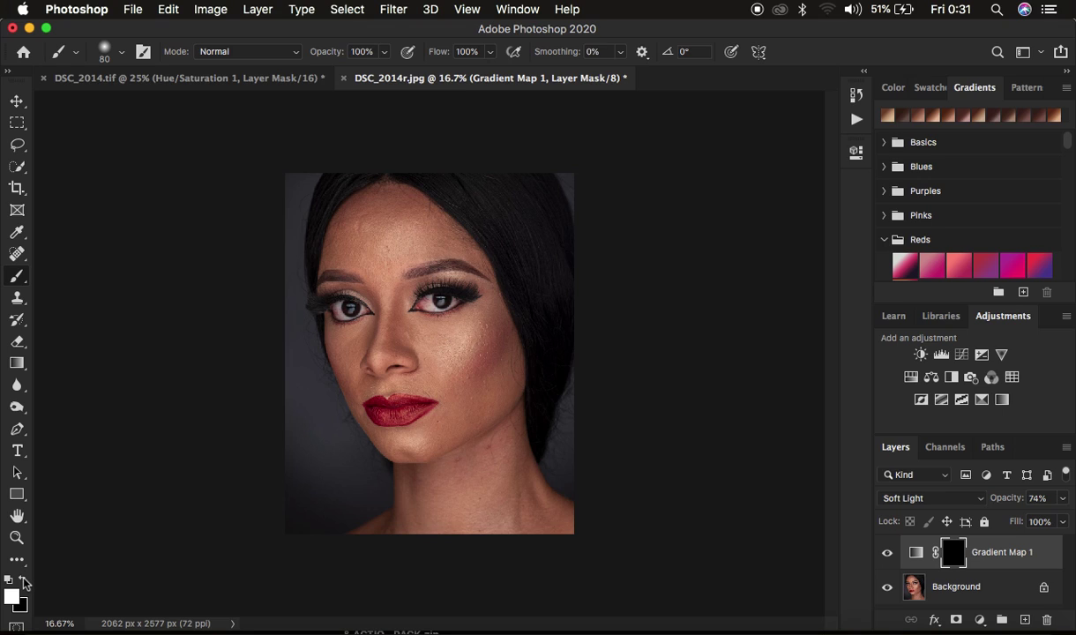
- Paint white on the mask over the face, neck and shoulders with a 500 px brush to reveal the grading on the skin
key("bracketright")
key("bracketright")
key("bracketright")
key("bracketright")
key("bracketright")
key("bracketright")
key("bracketright")
key("bracketright")
mouse_move(373, 231)
left_mouse_down()
mouse_move(375, 259)
mouse_move(394, 248)
mouse_move(390, 227)
mouse_move(381, 249)
mouse_move(418, 232)
mouse_move(392, 226)
mouse_move(388, 213)
mouse_move(457, 288)
mouse_move(436, 262)
mouse_move(478, 353)
mouse_move(454, 283)
mouse_move(458, 380)
mouse_move(474, 390)
mouse_move(451, 380)
mouse_move(417, 324)
mouse_move(352, 303)
mouse_move(420, 390)
mouse_move(441, 380)
mouse_move(460, 422)
mouse_move(434, 432)
mouse_move(440, 473)
mouse_move(381, 399)
mouse_move(365, 364)
mouse_move(393, 409)
mouse_move(417, 355)
mouse_move(478, 382)
mouse_move(496, 410)
mouse_move(488, 379)
mouse_move(514, 456)
mouse_move(504, 452)
mouse_move(534, 511)
mouse_move(473, 510)
mouse_move(439, 483)
mouse_move(382, 553)
mouse_move(426, 496)
mouse_move(401, 417)
mouse_move(419, 415)
mouse_move(385, 397)
mouse_move(393, 377)
mouse_move(376, 356)
mouse_move(429, 305)
mouse_move(416, 309)
mouse_move(364, 252)
mouse_move(387, 207)
mouse_move(409, 216)
mouse_move(440, 260)
mouse_move(424, 237)
mouse_move(476, 282)
mouse_move(468, 314)
mouse_move(486, 381)
mouse_move(480, 437)
mouse_move(496, 484)
mouse_move(494, 453)
mouse_move(553, 525)
mouse_move(507, 529)
left_mouse_up()
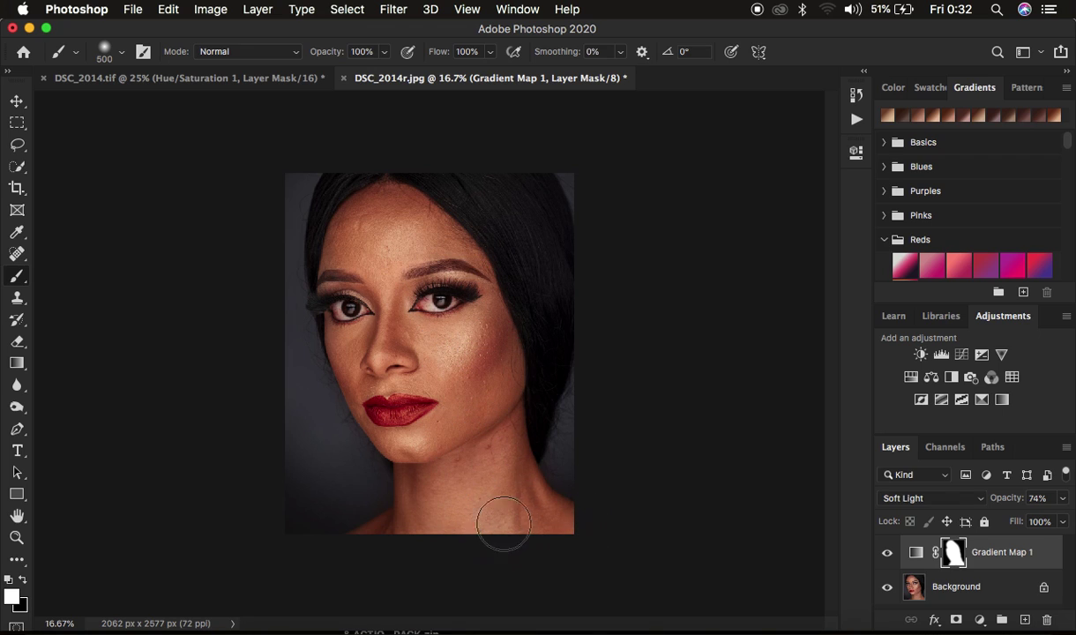
- Paint black on the mask over both eyes with a much smaller brush to remove the grading there
key("bracketleft")
key("bracketleft")
key("bracketleft")
key("bracketleft")
key("bracketleft")
key("bracketleft")
key("x")
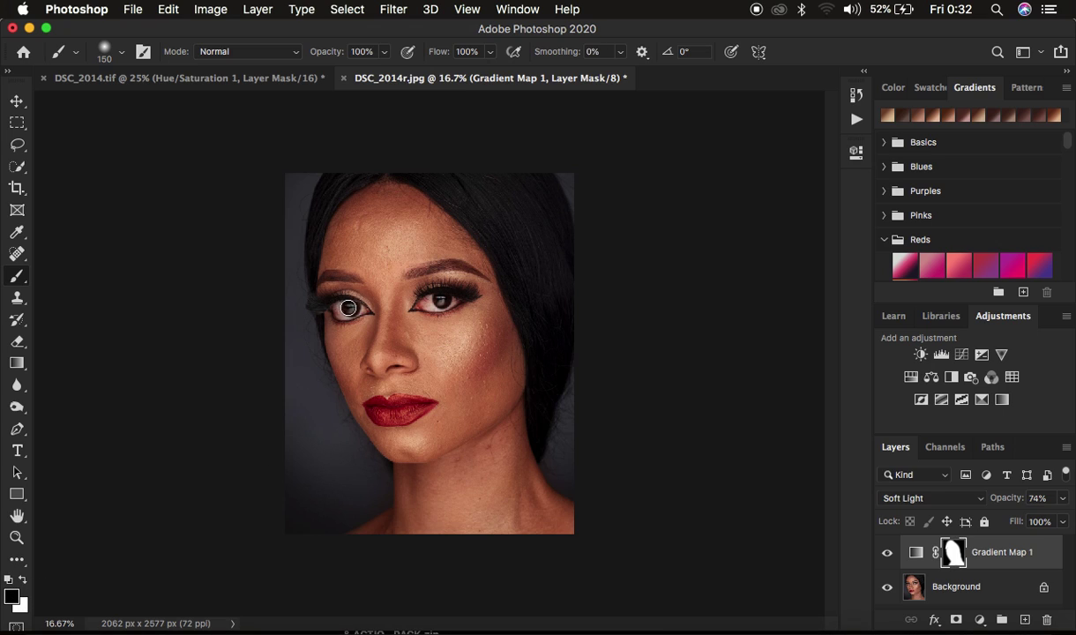
left_click_drag(352, 309, 349, 307)
mouse_move(451, 304)
left_mouse_down()
mouse_move(421, 300)
mouse_move(444, 300)
left_mouse_up()
- Mask the grading off the lips in black and compare the portrait with and without the Gradient Map layer
mouse_move(377, 406)
left_mouse_down()
mouse_move(408, 412)
mouse_move(376, 412)
mouse_move(421, 402)
mouse_move(392, 416)
mouse_move(372, 404)
mouse_move(418, 402)
mouse_move(398, 414)
mouse_move(376, 401)
mouse_move(361, 414)
mouse_move(404, 402)
mouse_move(406, 414)
mouse_move(392, 416)
mouse_move(378, 404)
mouse_move(393, 423)
mouse_move(409, 402)
left_mouse_up()
left_click(887, 552)
left_click(887, 552)
left_click(887, 554)
left_click(887, 553)
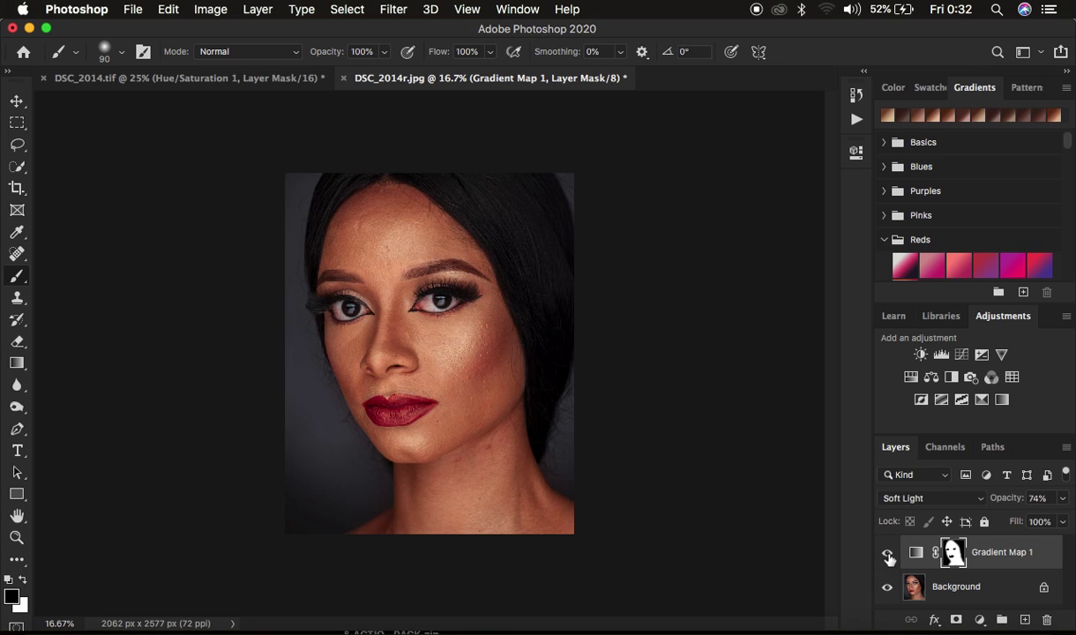